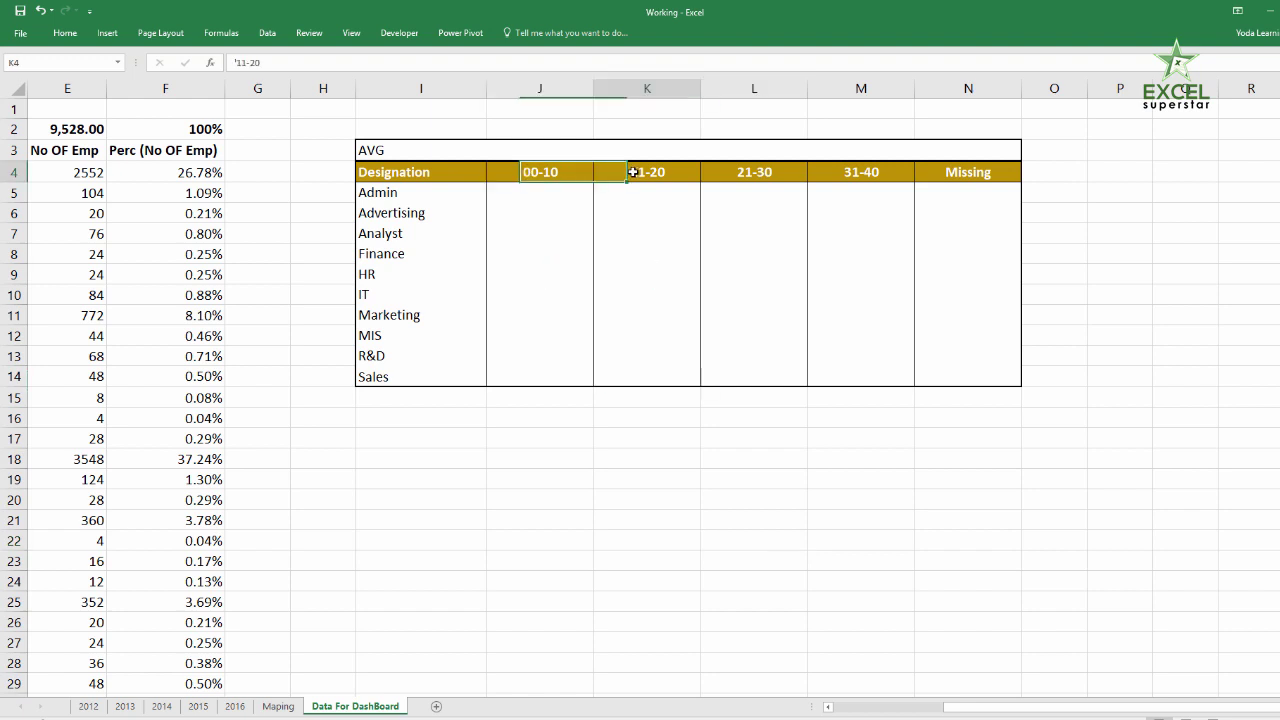
Examine the AVG table's designation rows, its experience-group headers and the empty cells between them.
click(710, 172)
click(917, 170)
drag(553, 197, 954, 380)
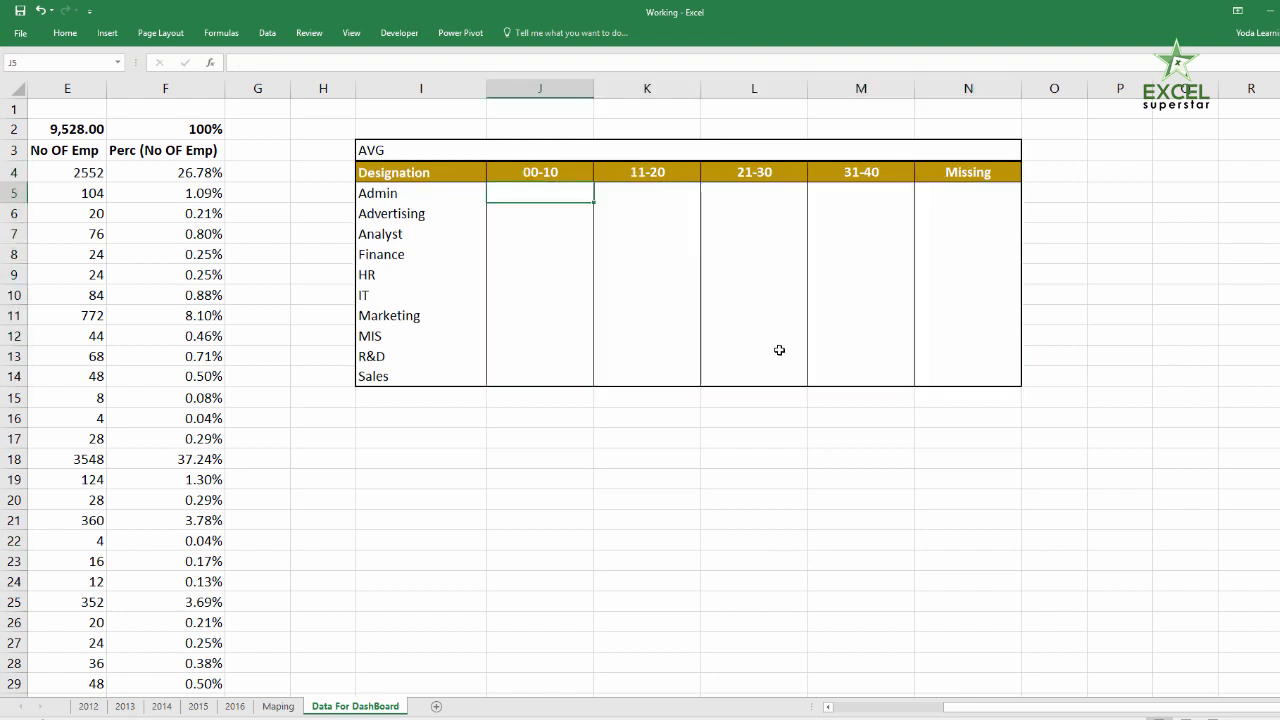
click(556, 220)
click(537, 191)
drag(423, 171, 431, 381)
drag(466, 175, 920, 177)
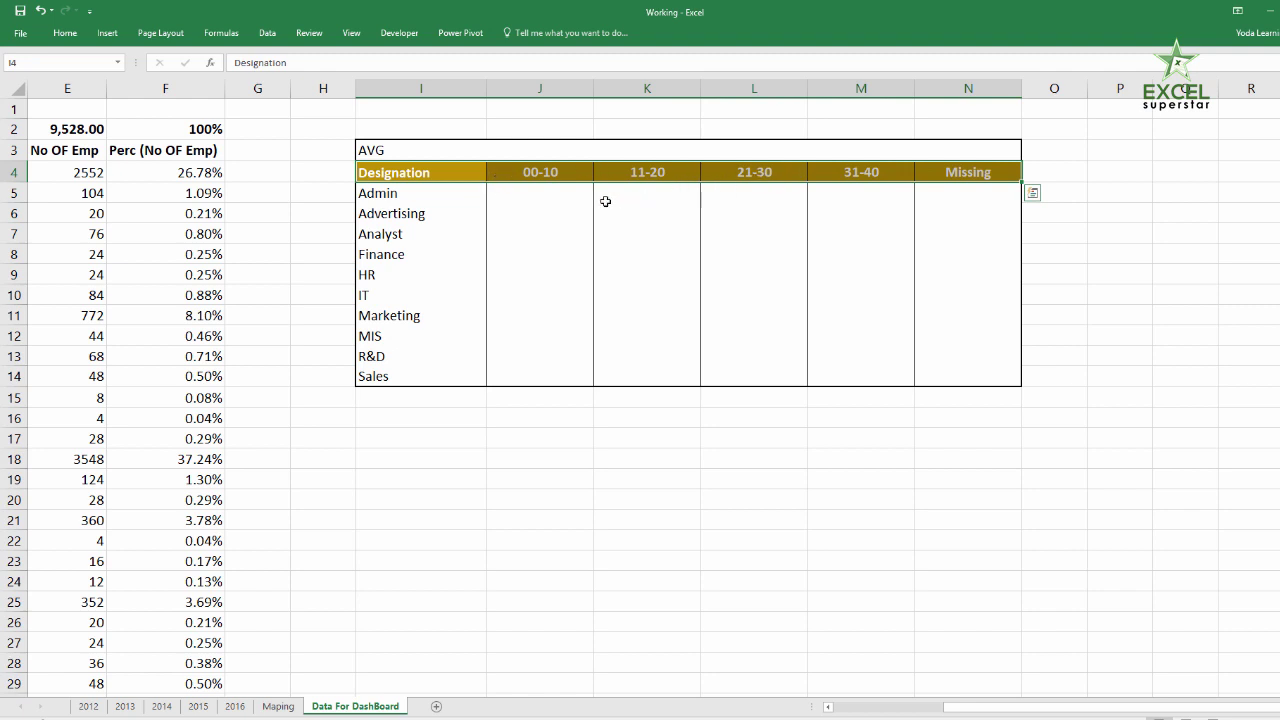
click(553, 190)
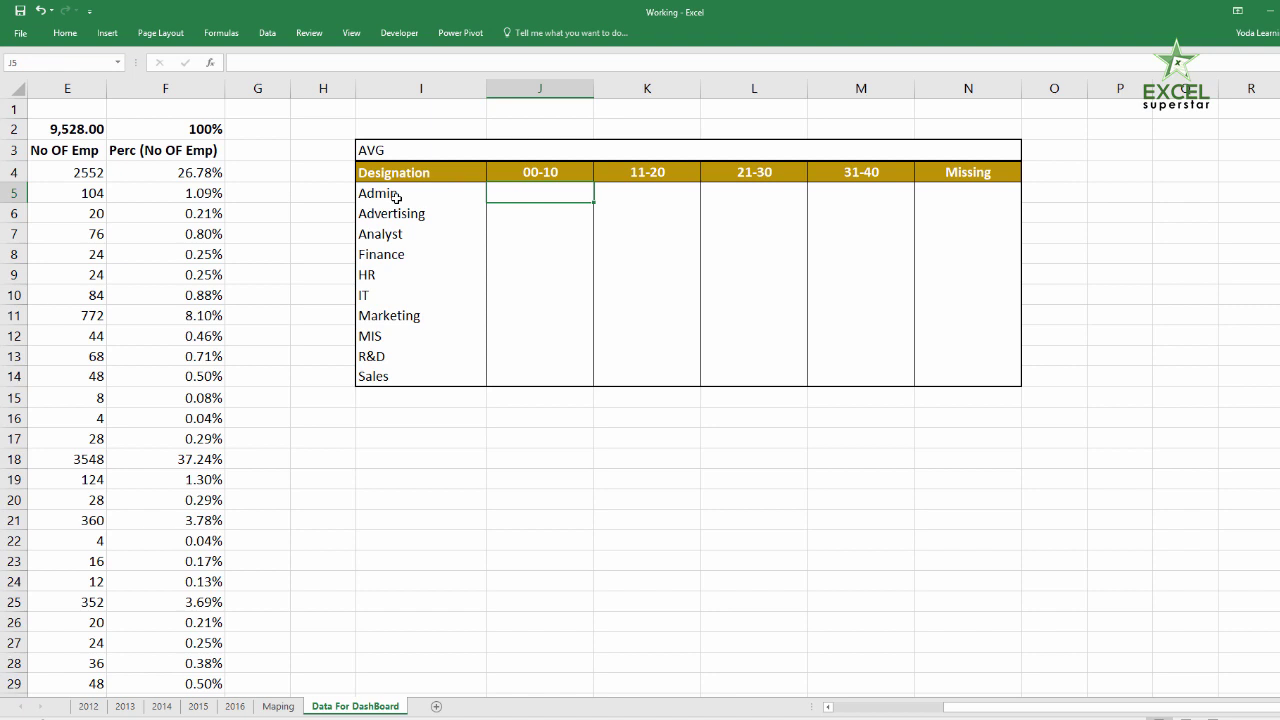
Start an AVERAGEIFS formula for the whole empty body of the AVG table, J5:N14.
mouse_move(583, 197)
mouse_down()
mouse_move(980, 351)
mouse_move(992, 378)
mouse_up()
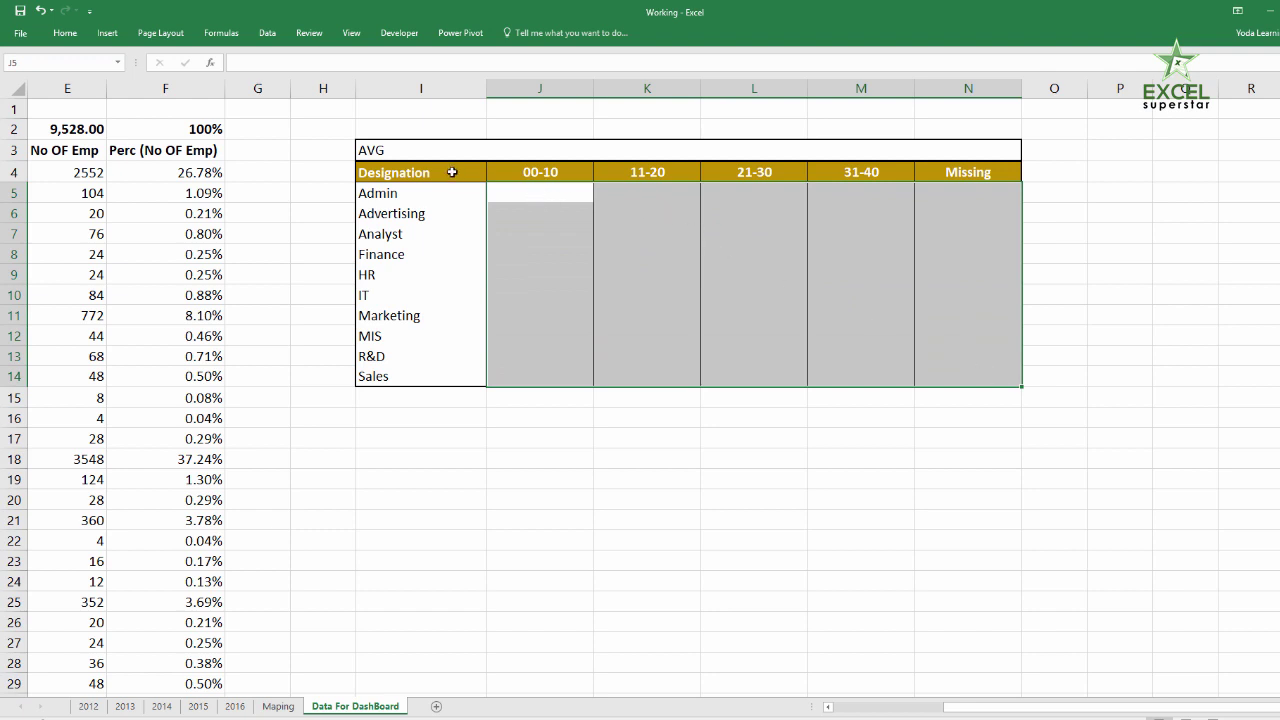
click(247, 63)
text(=ave)
key(Down)
key(Down)
key(Down)
key(Down)
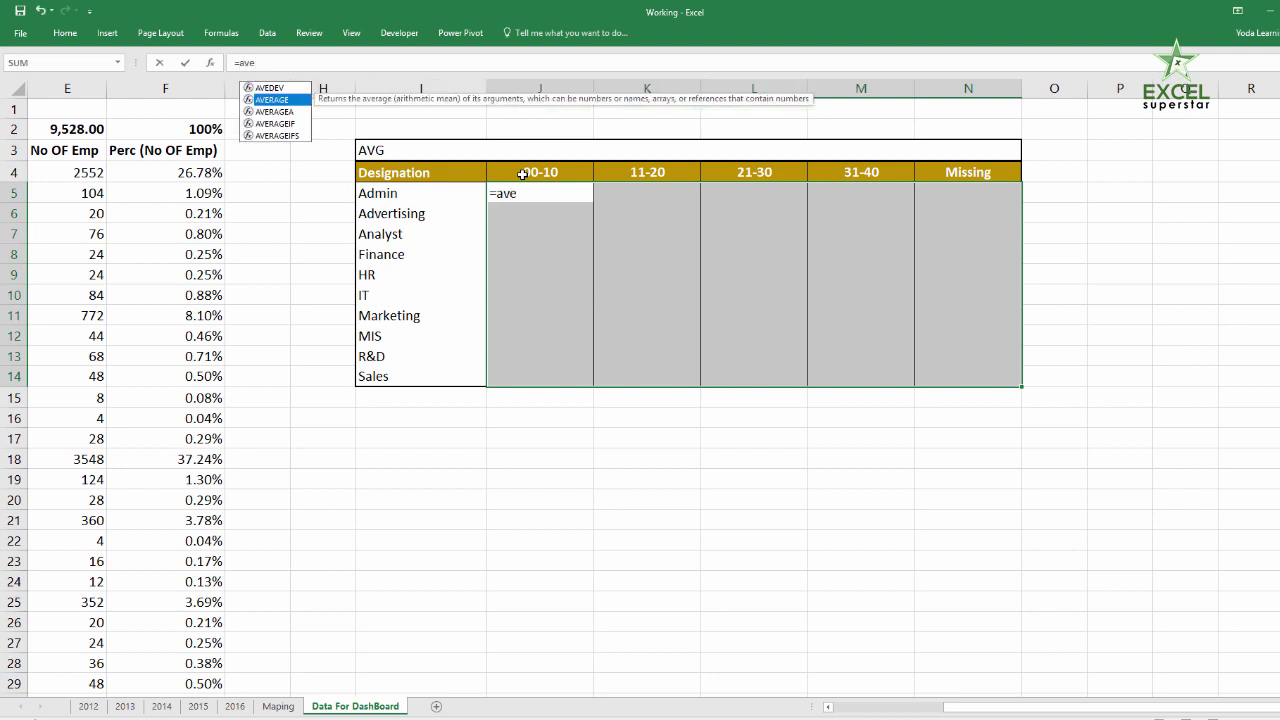
key(Tab)
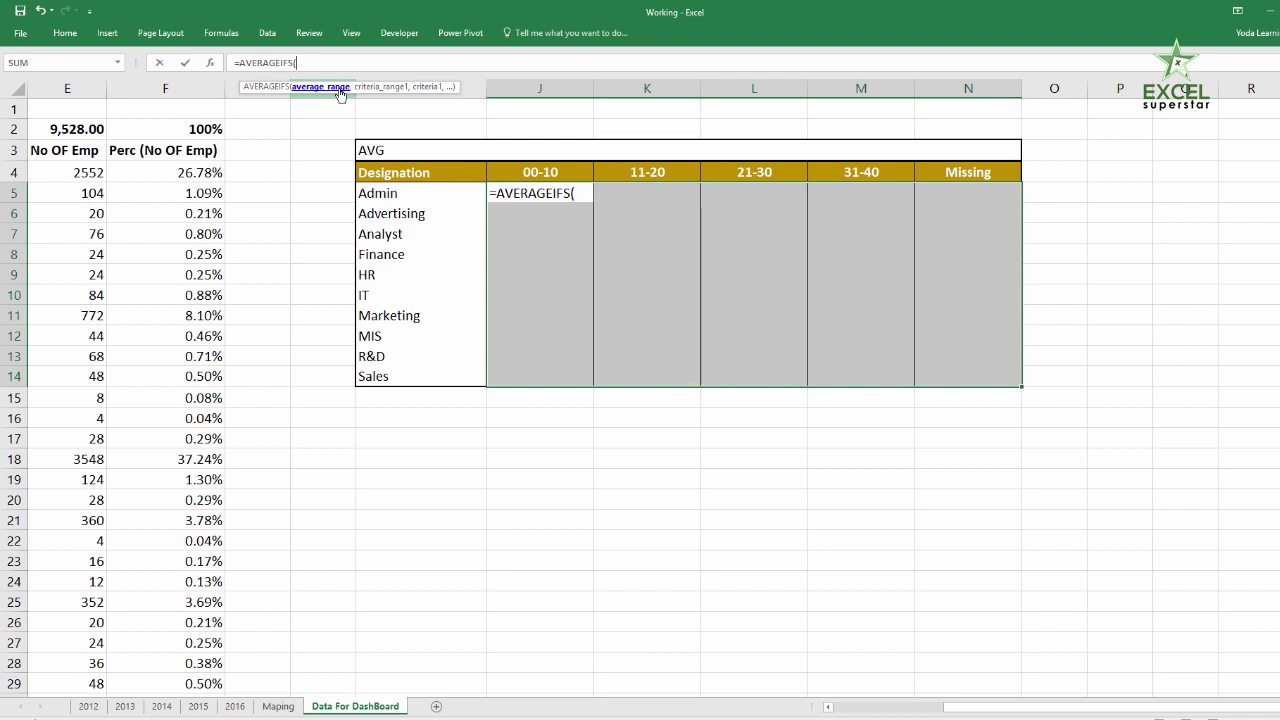
Set the formula's average range to the named range Converted_Salary_From_Data.
text(con)
key(Down)
key(Down)
key(Down)
key(Down)
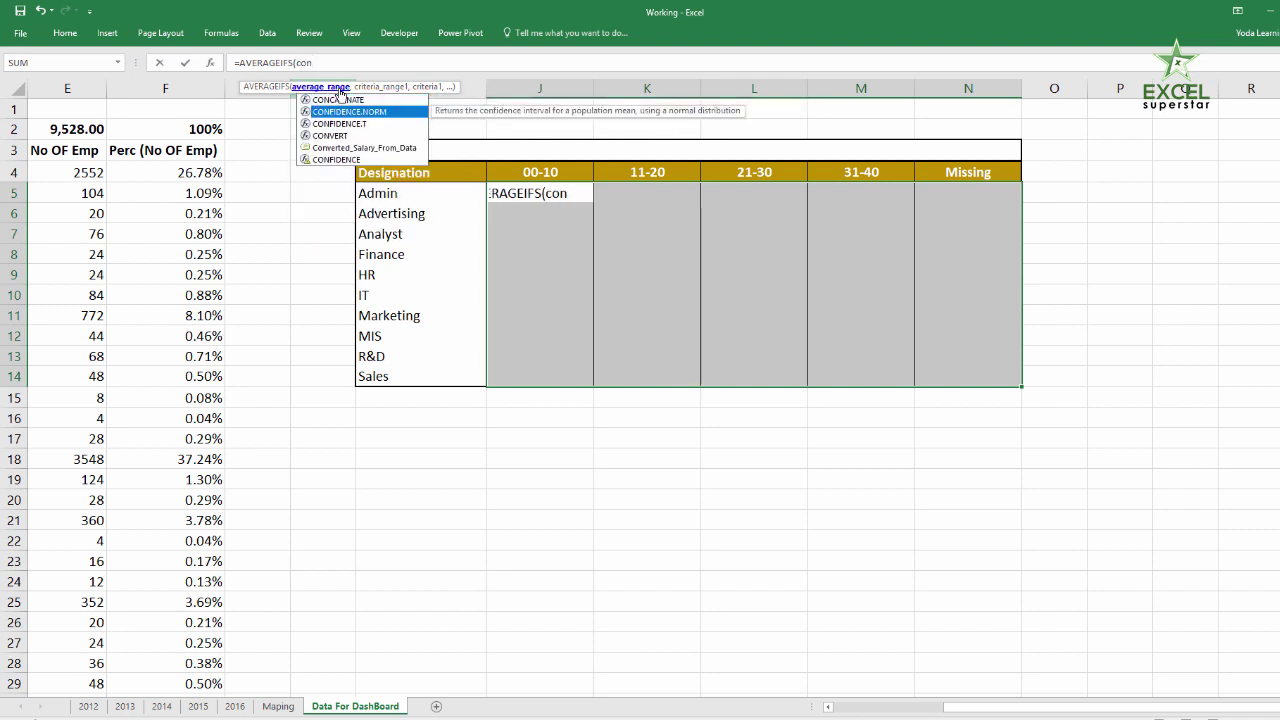
key(Tab)
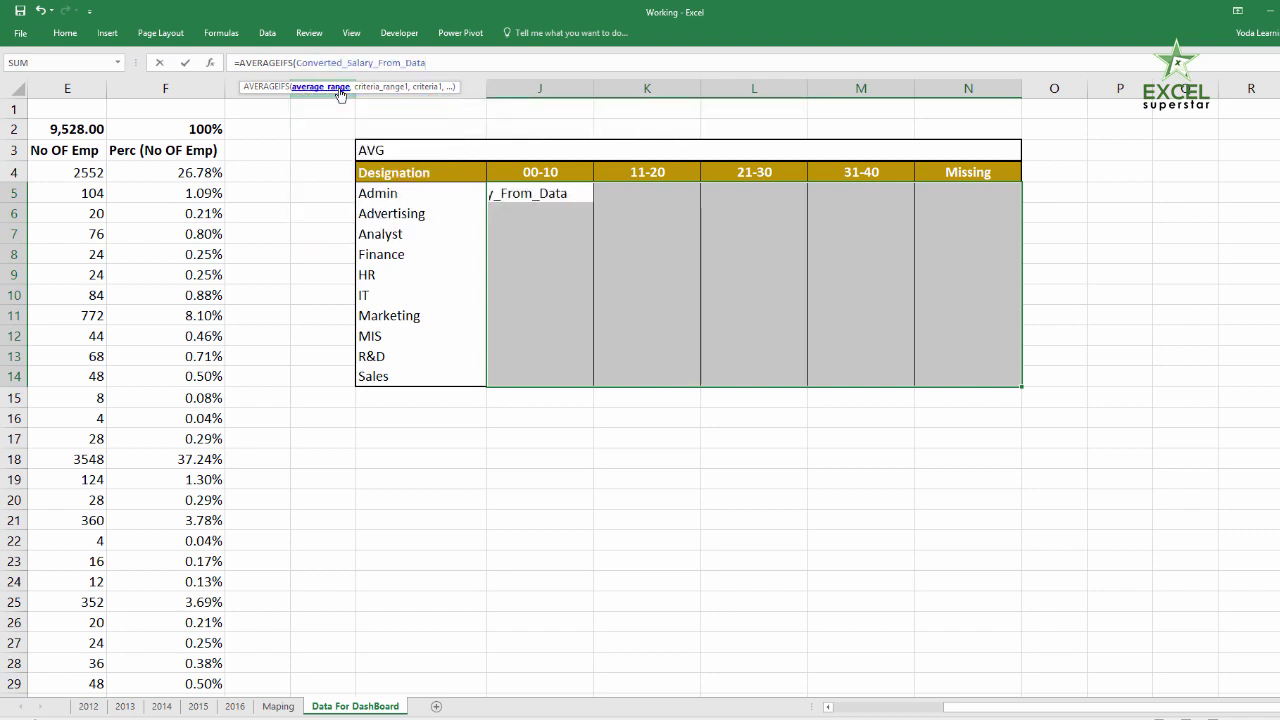
text(,)
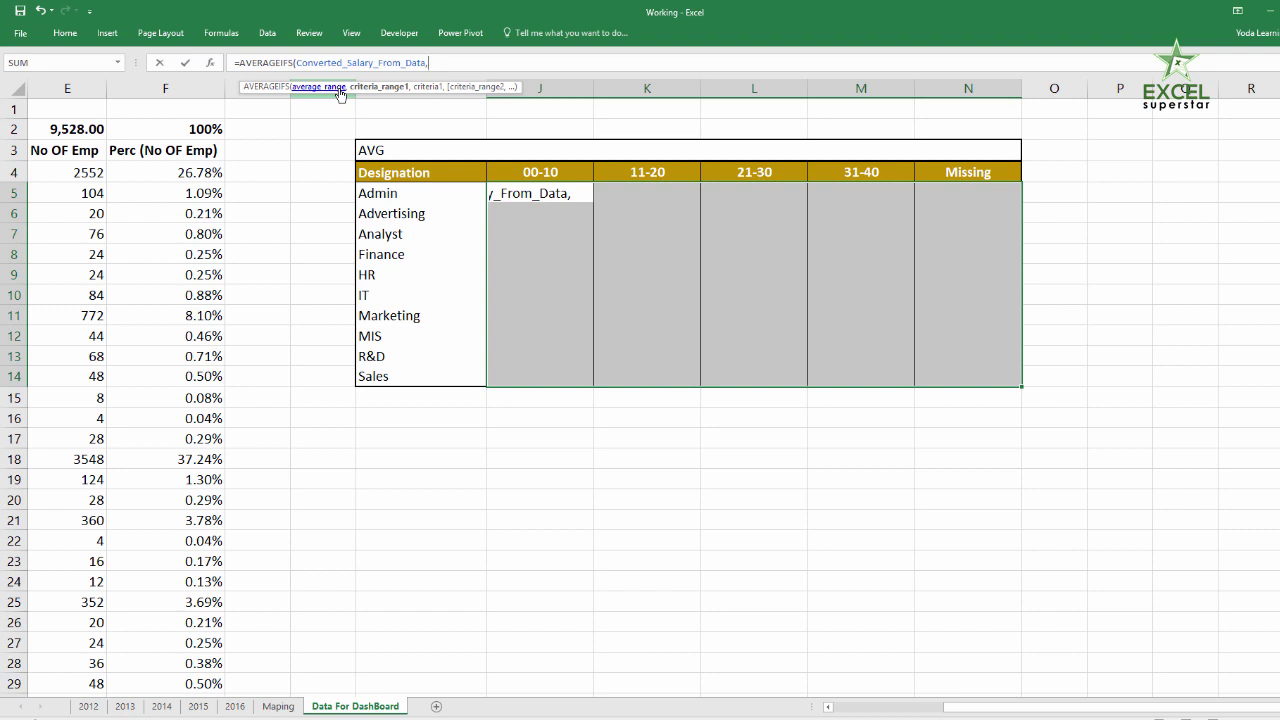
Add the named range Designation_From_Data as the first criteria range of the AVERAGEIFS formula.
text(de)
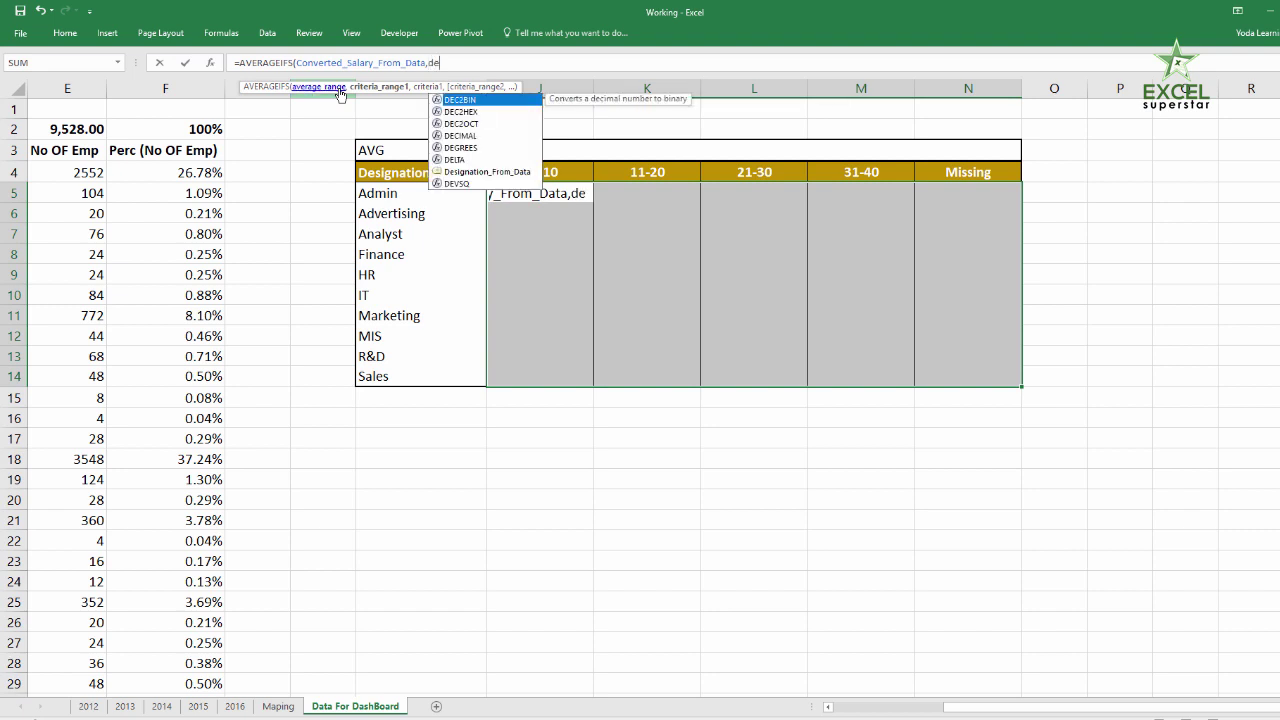
key(Down)
key(Down)
key(Down)
key(Down)
key(Down)
key(Down)
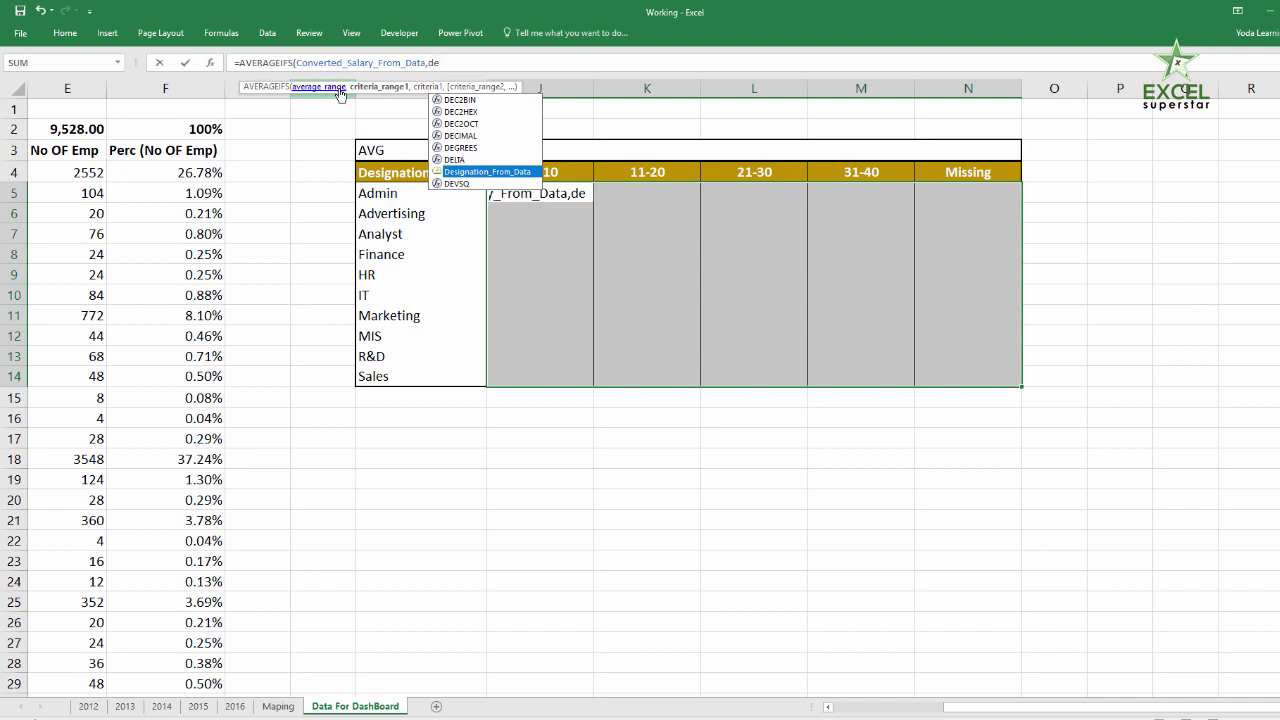
key(Tab)
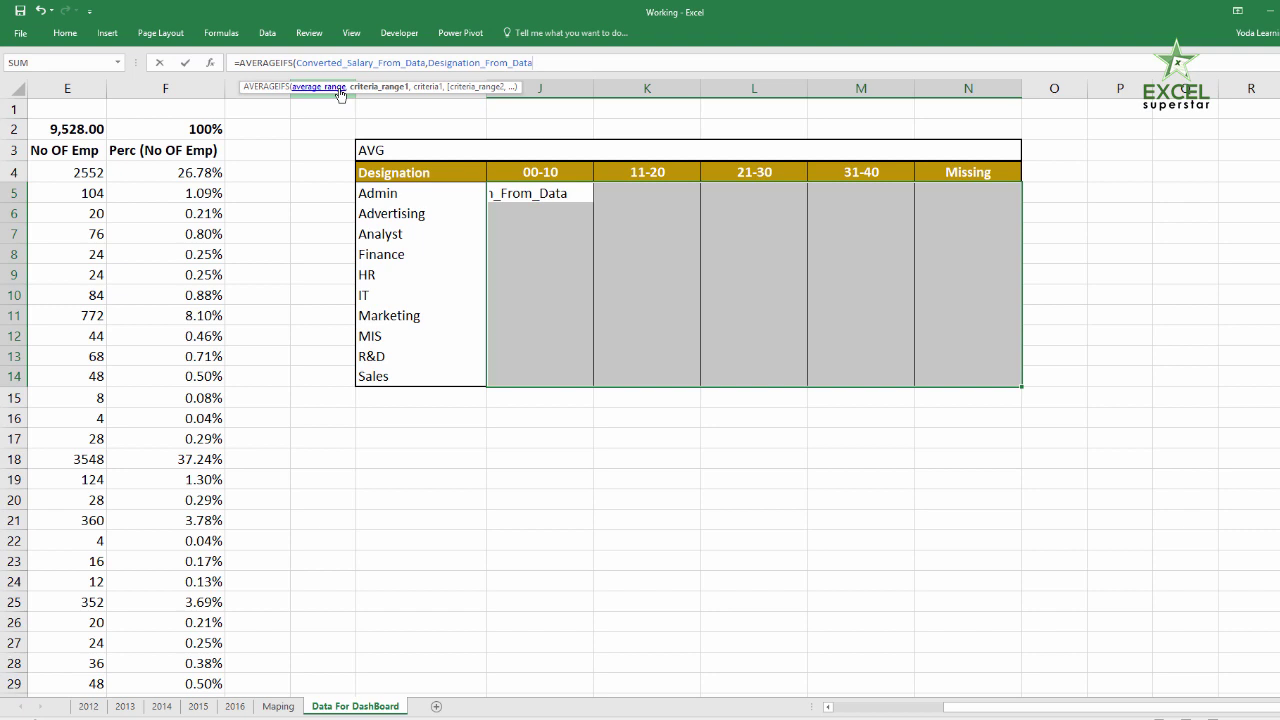
text(,)
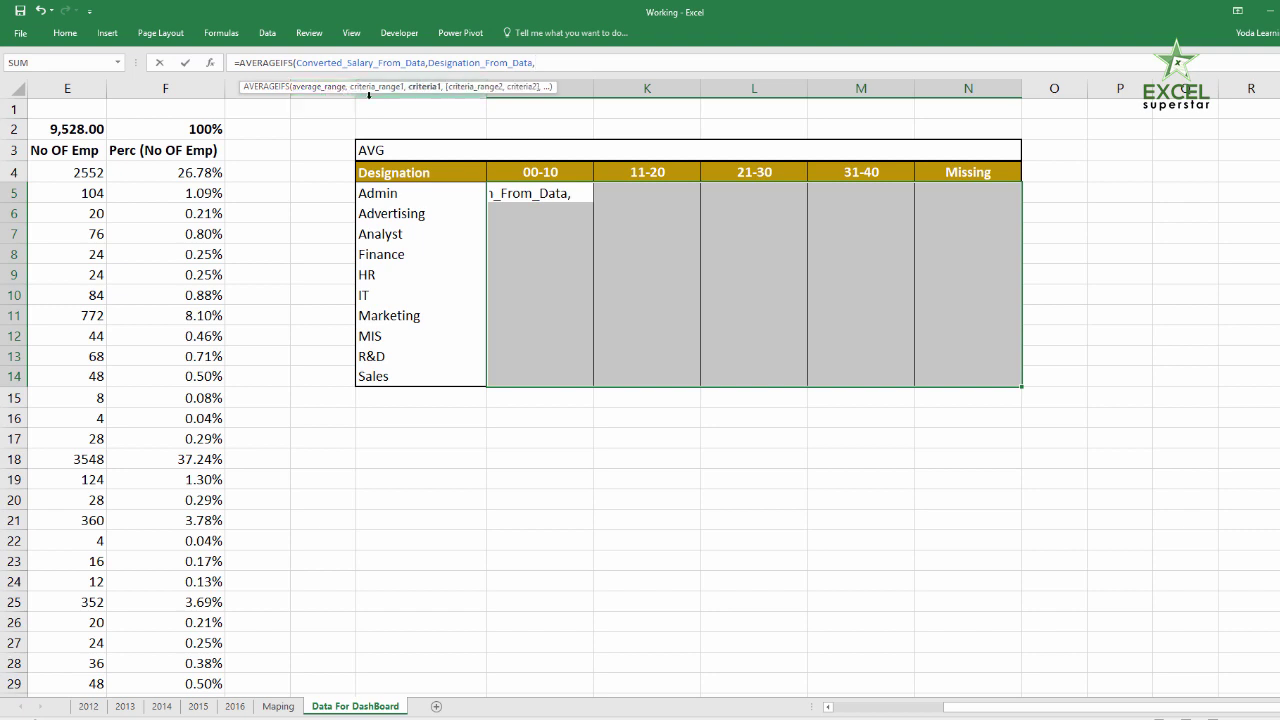
Use the Admin cell as the first criterion, with only its column locked as $I5.
click(440, 196)
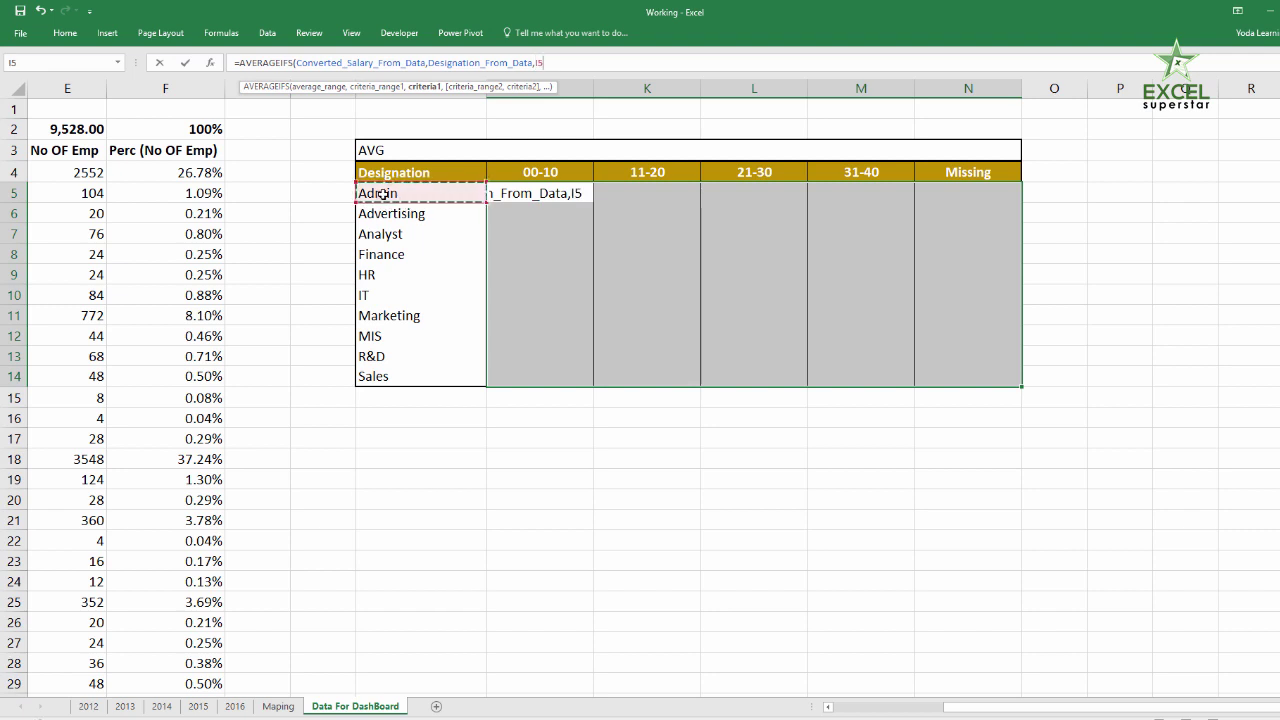
key(F4)
key(F4)
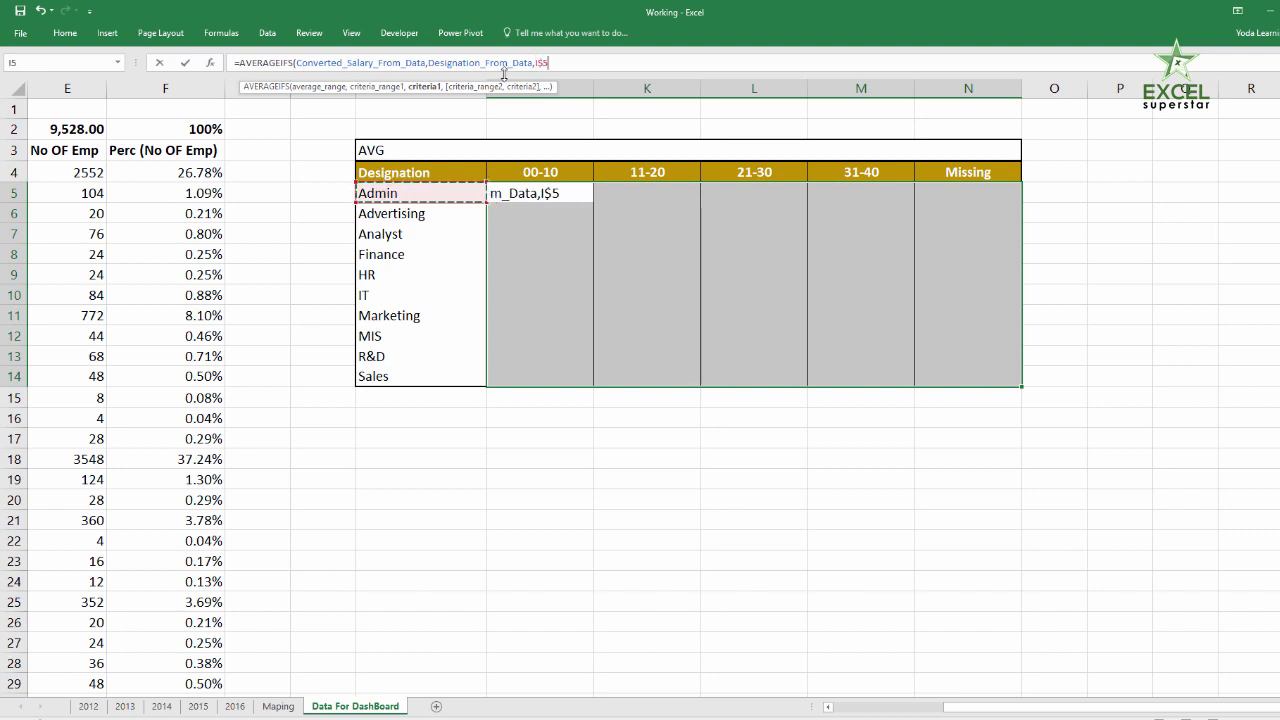
key(F4)
text(,)
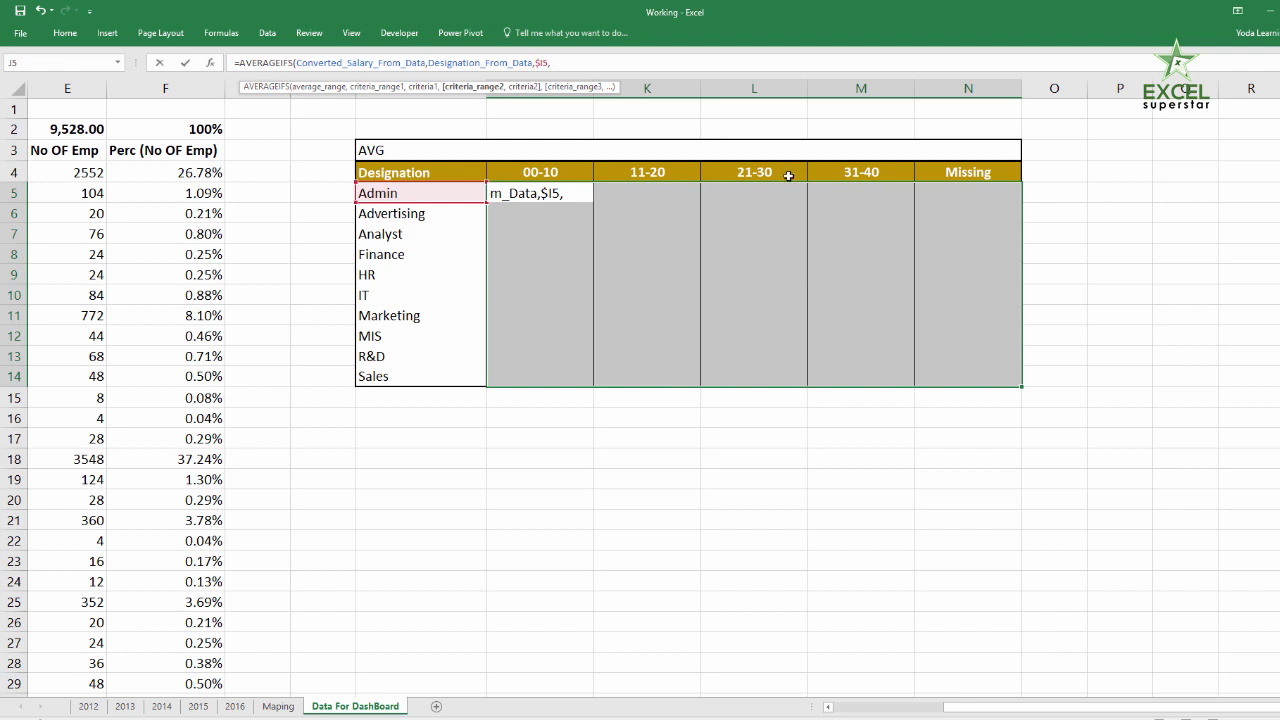
Add Exp_Group_From_Data as the second criteria range, with the 00-10 header as its row-locked criterion J$4.
text(ex)
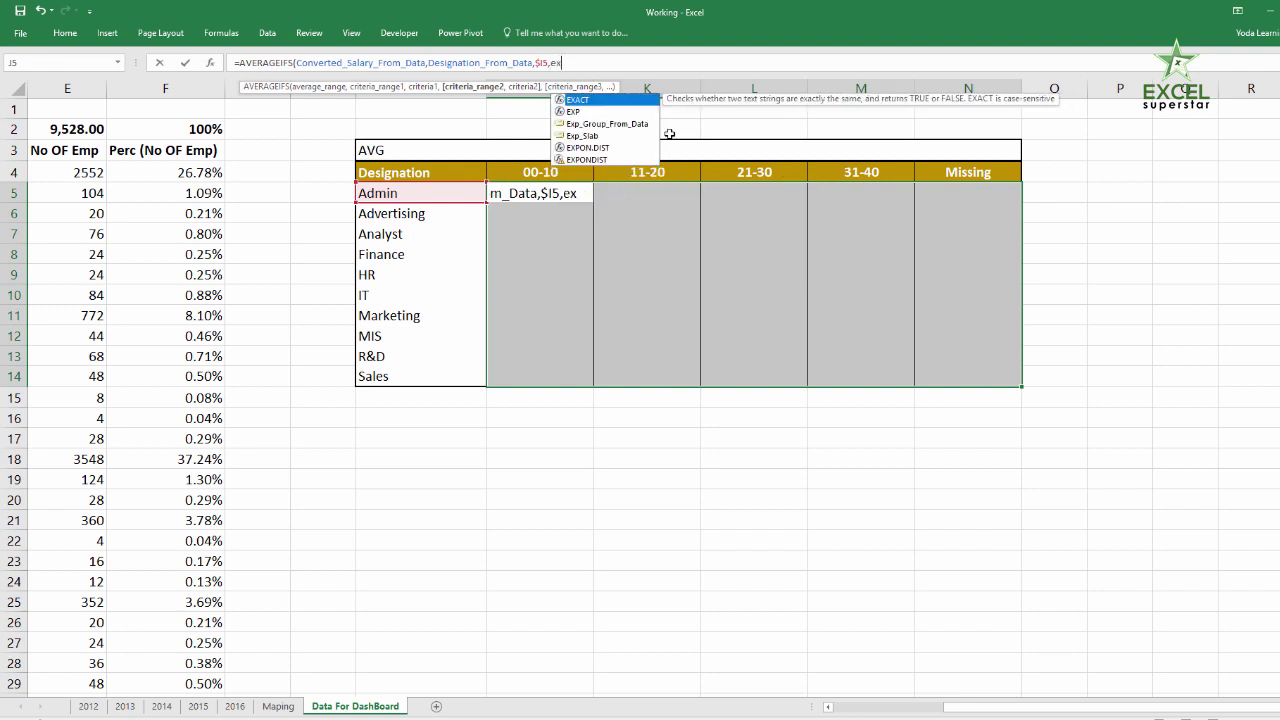
double_click(614, 124)
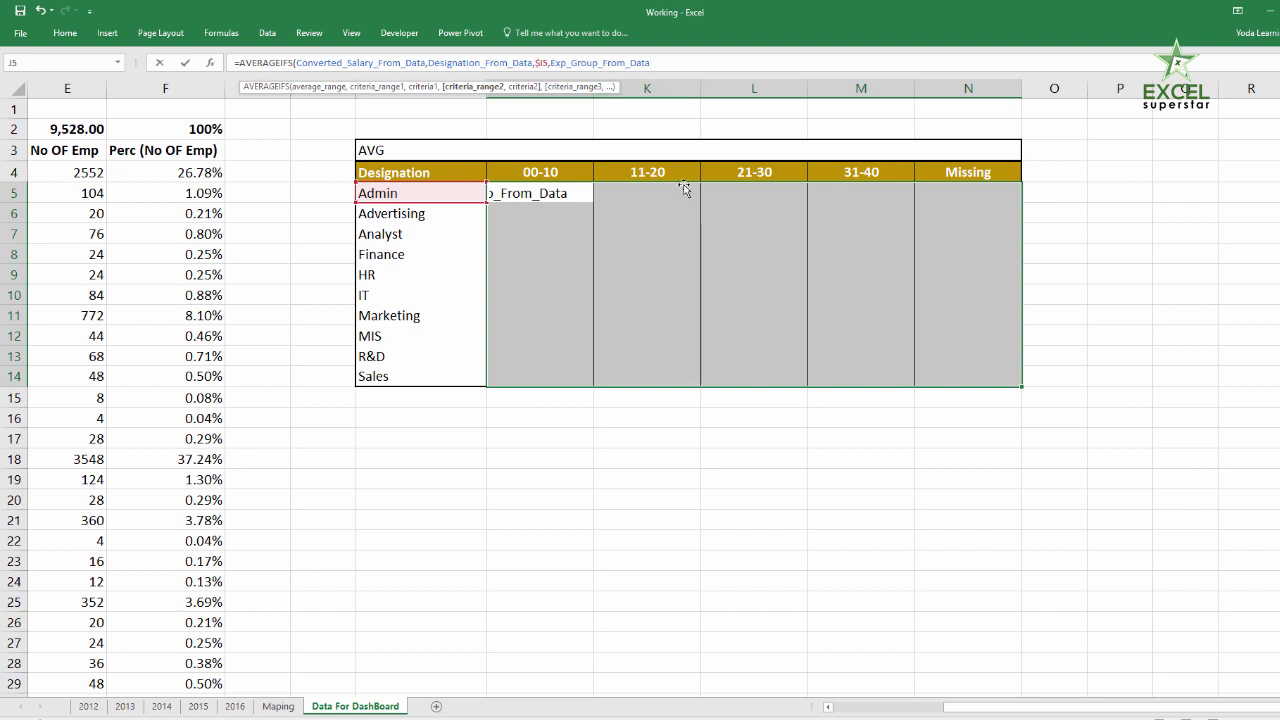
text(,)
click(533, 166)
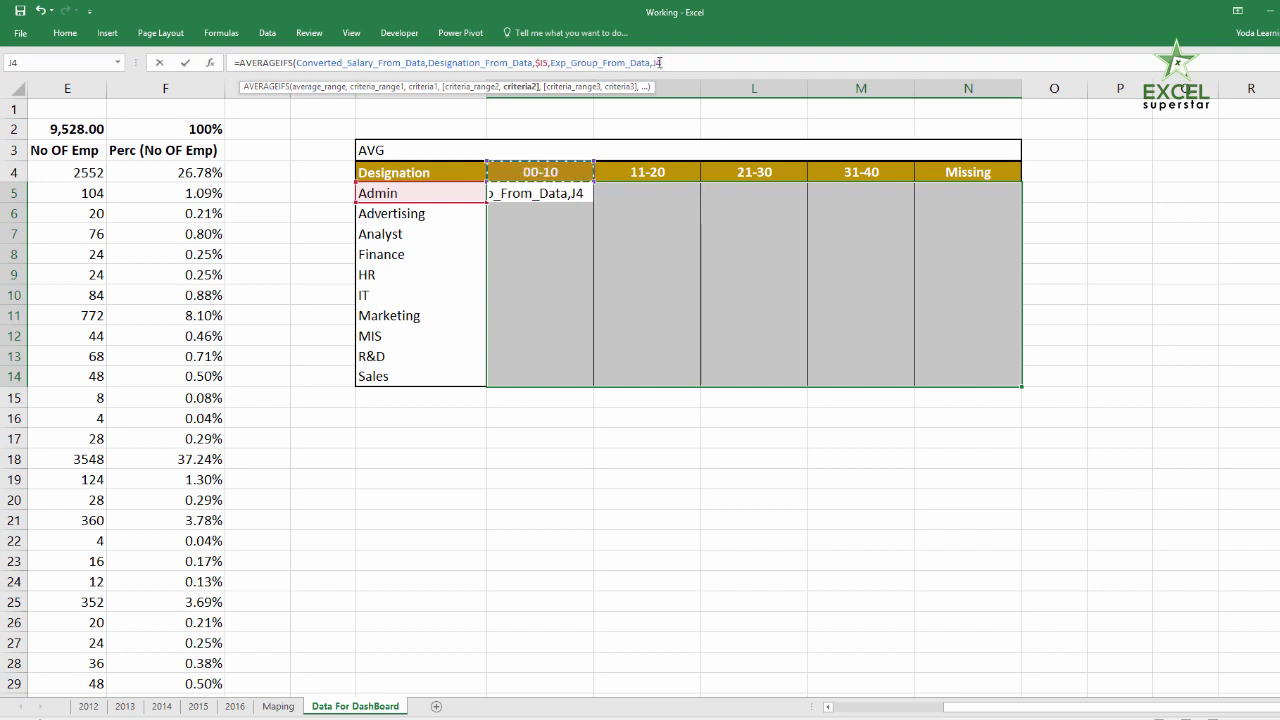
key(F4)
key(F4)
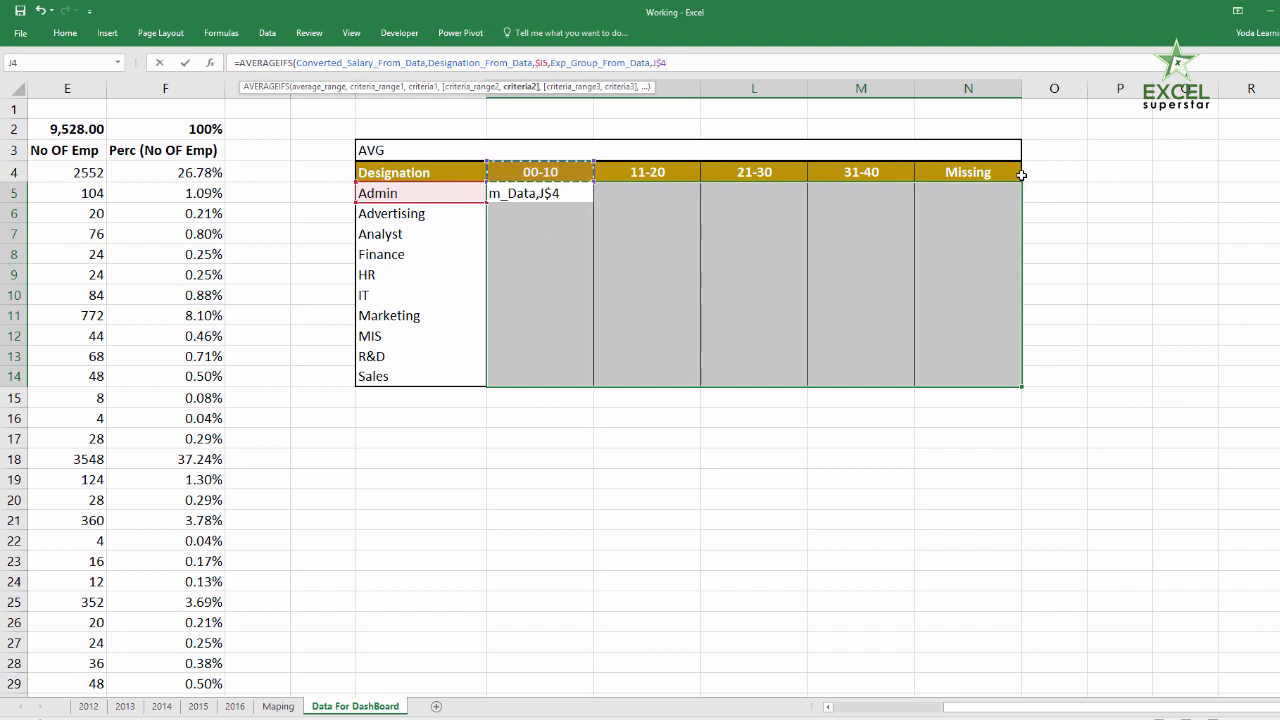
Close the AVERAGEIFS formula, fill it into all of J5:N14, and format the cells with thousands separators and two decimals.
text())
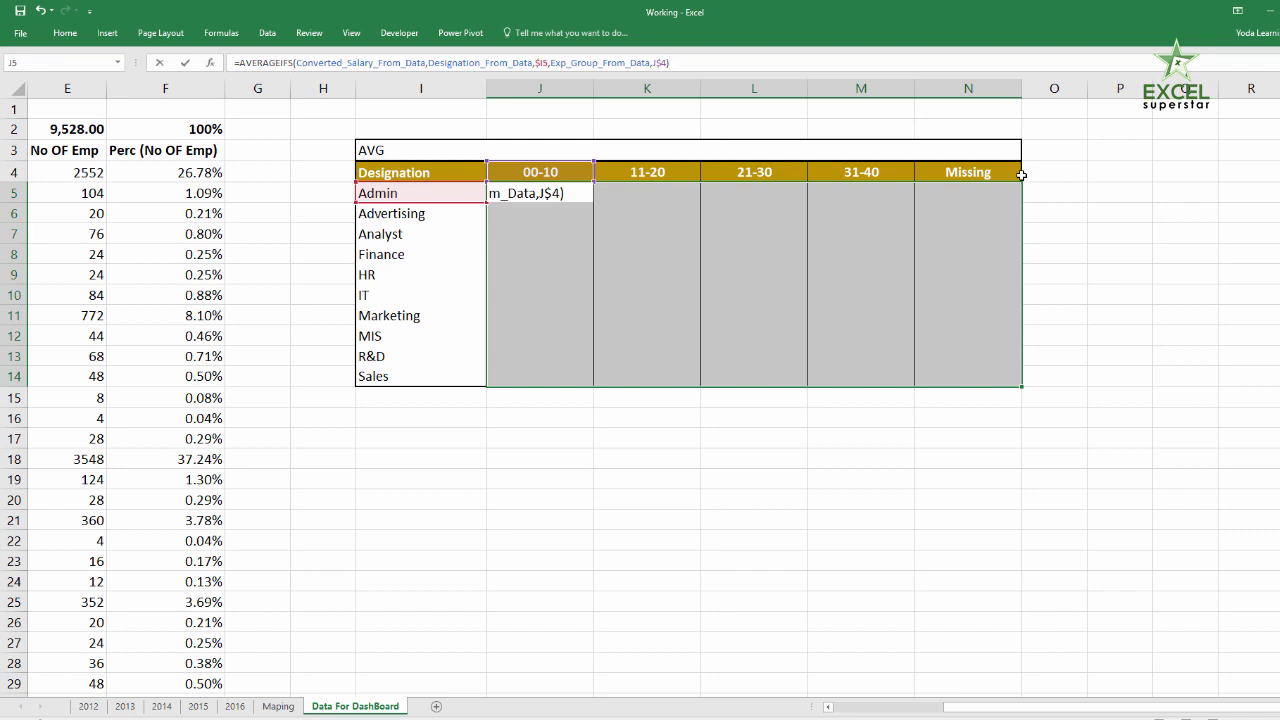
key(ctrl+Return)
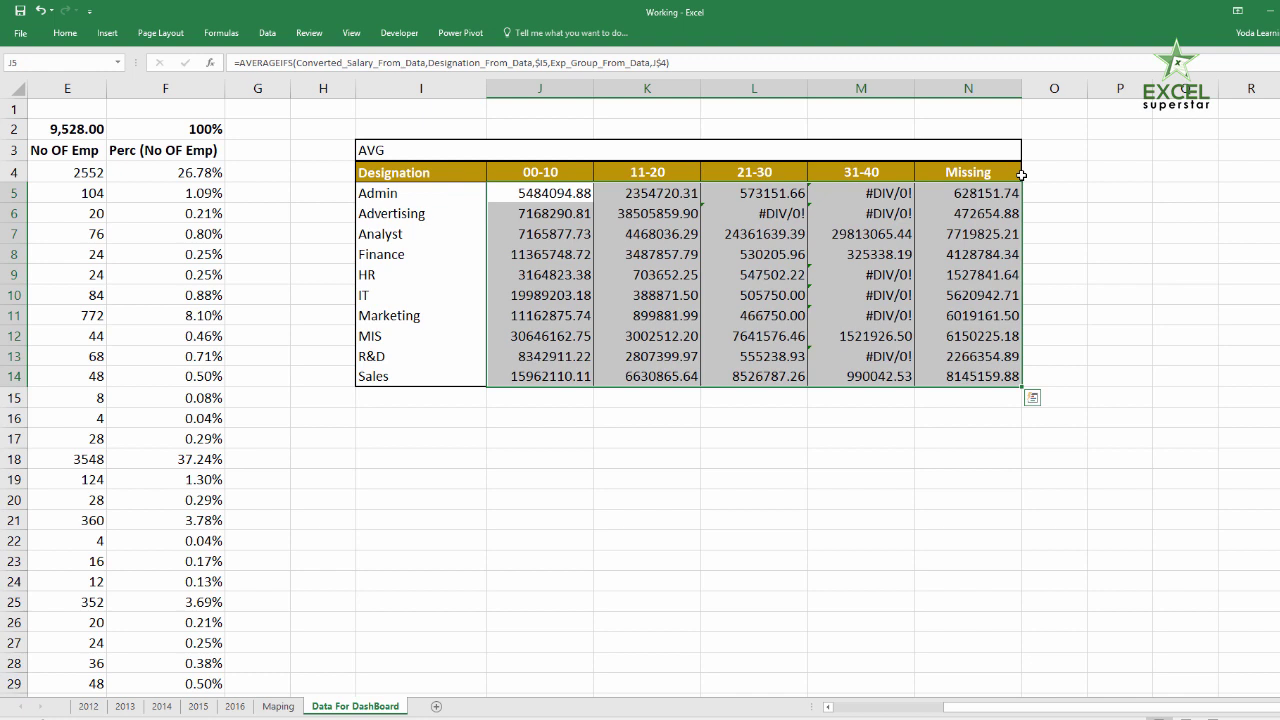
key(ctrl+shift+1)
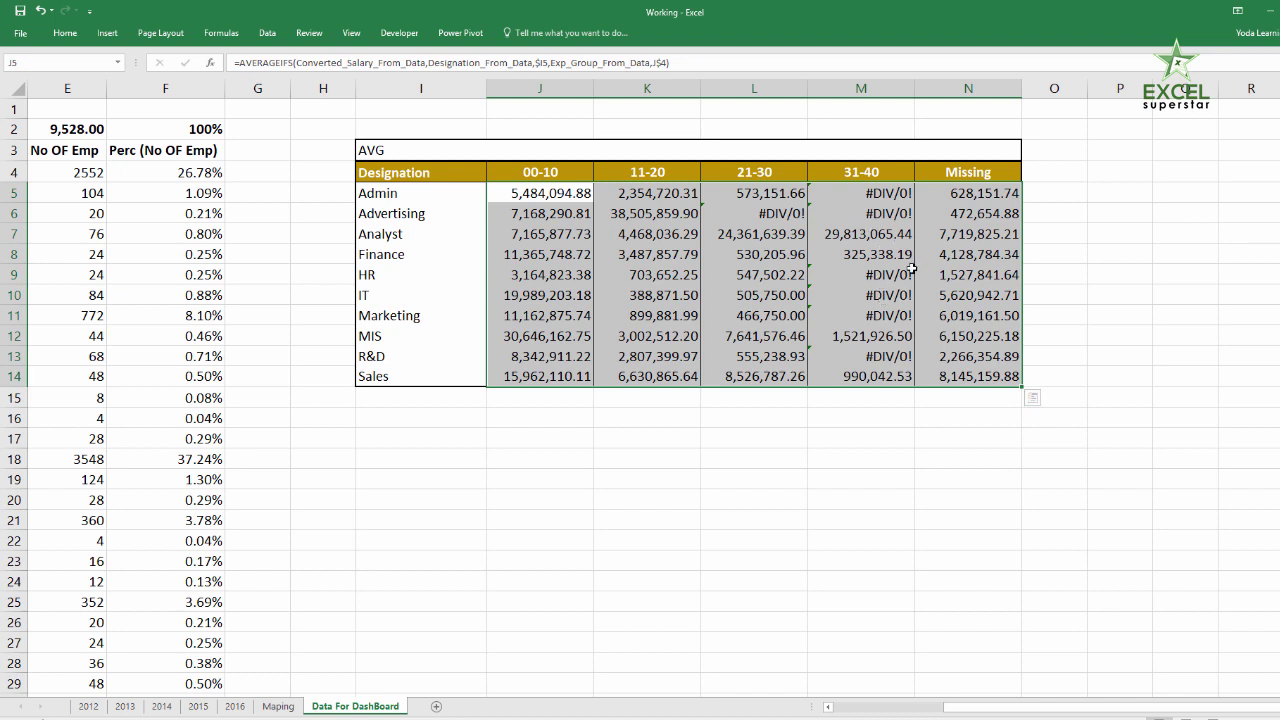
Wrap the AVERAGEIFS formula in IFERROR with an empty text ("") as the error value, and refill J5:N14.
key(F2)
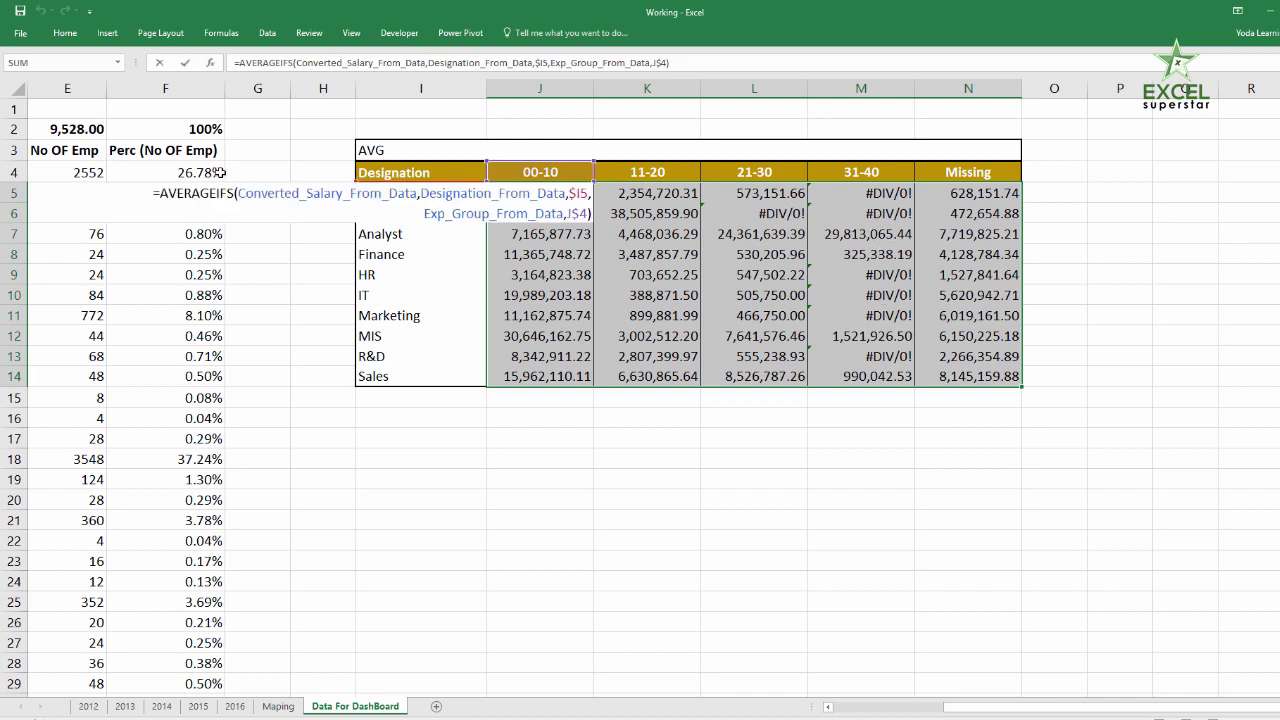
key(Escape)
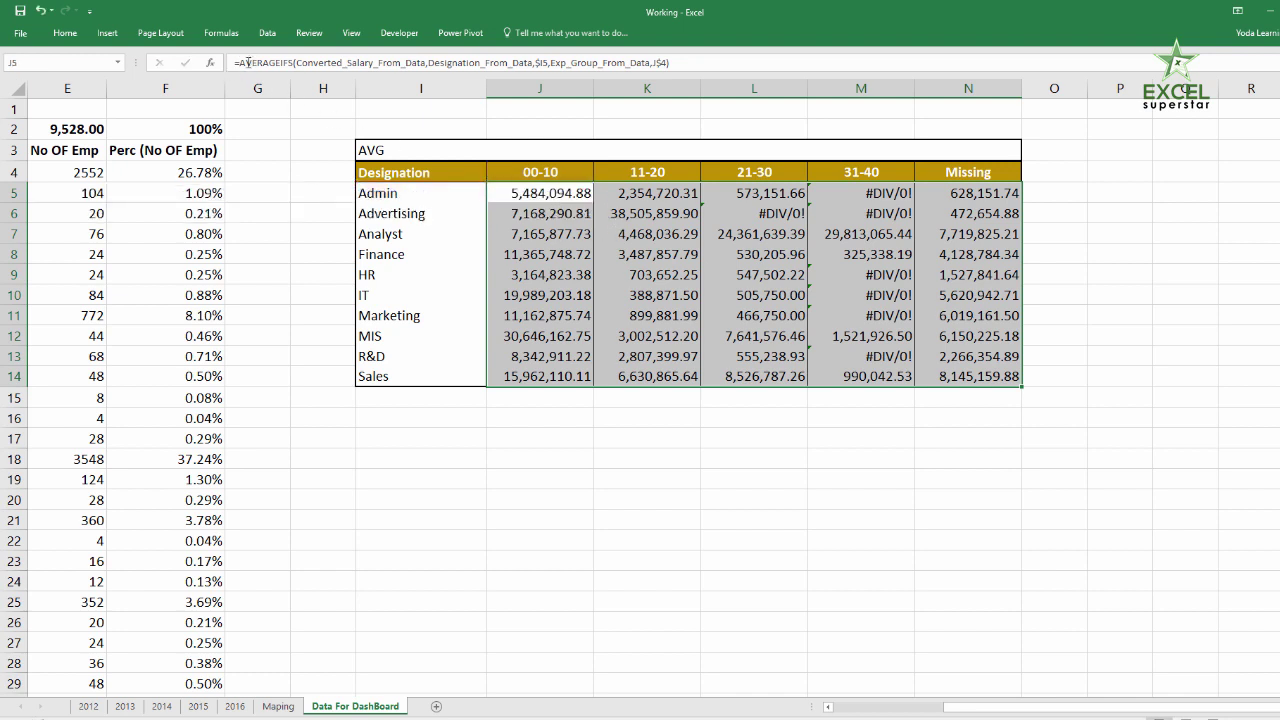
click(237, 62)
text(IFERROR()
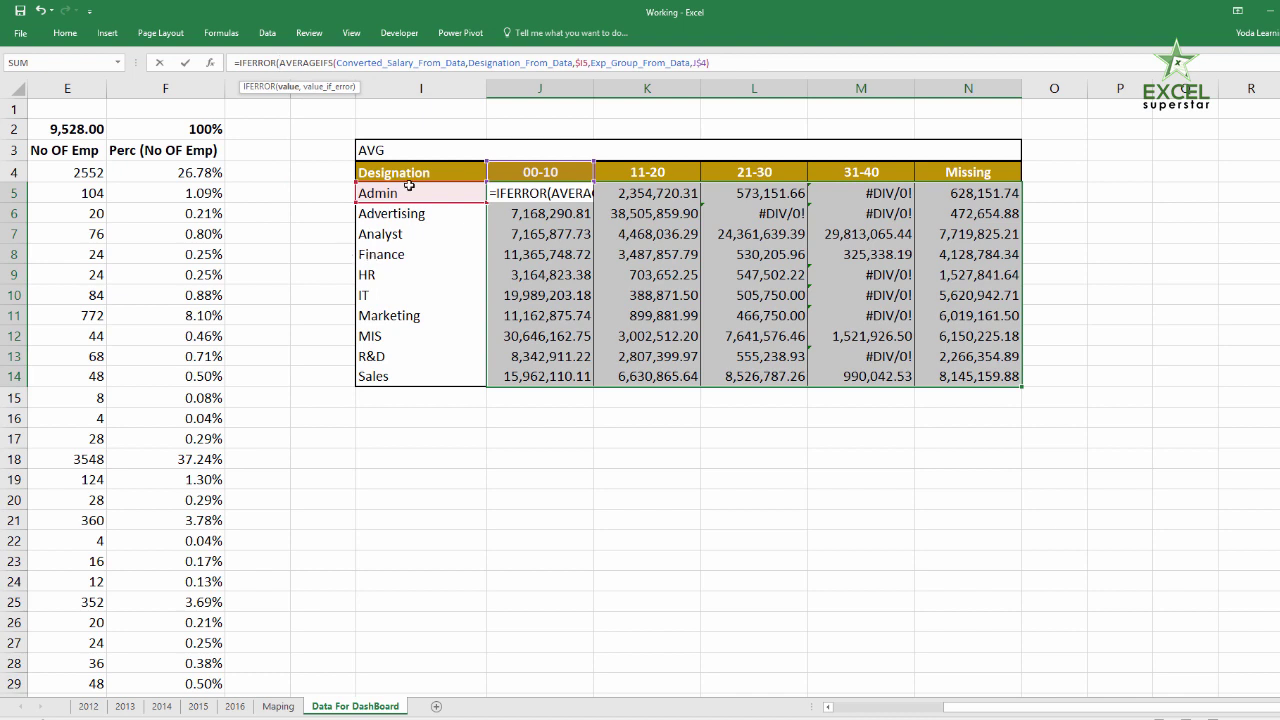
click(726, 65)
text(,)
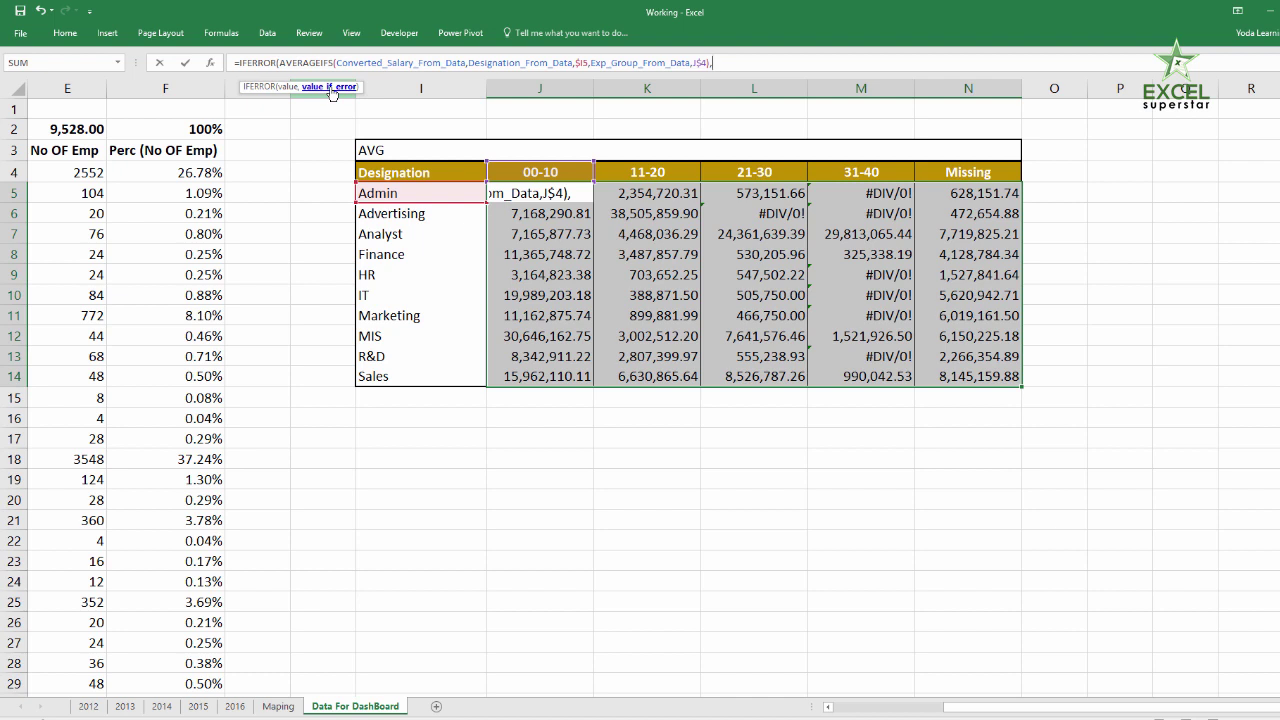
text(")
key(ctrl+Return)
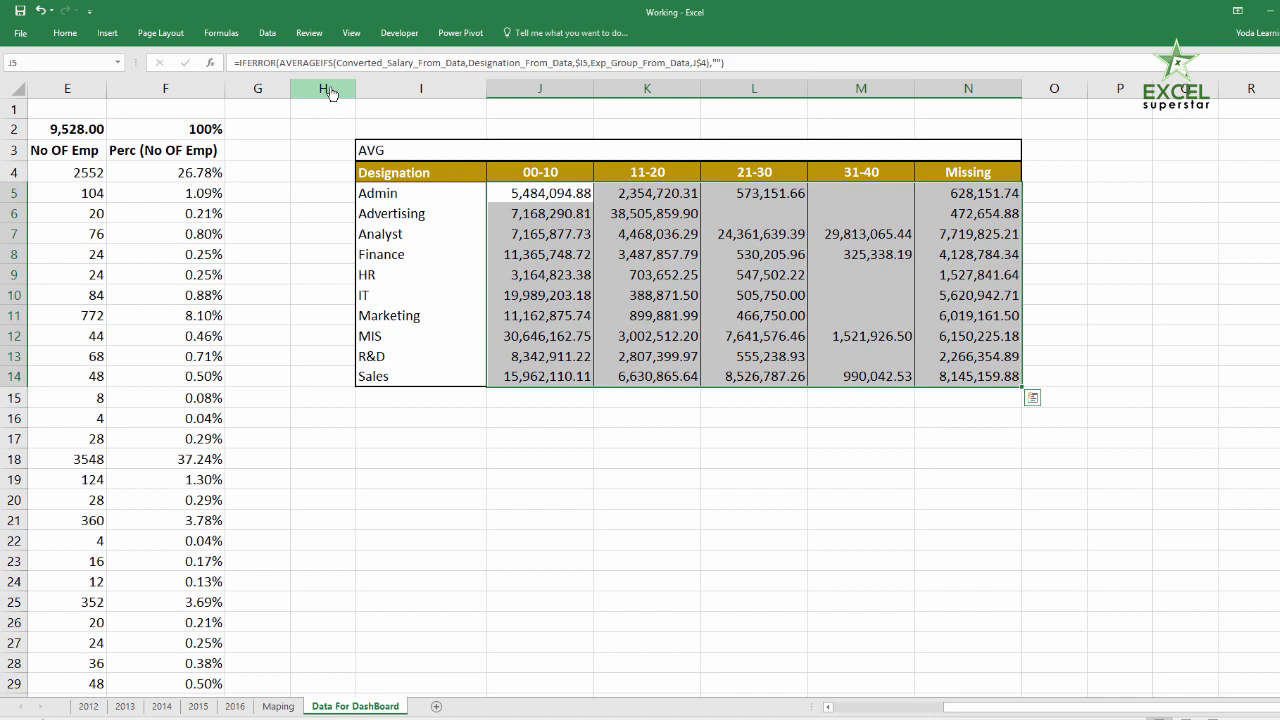
key(Up)
key(Up)
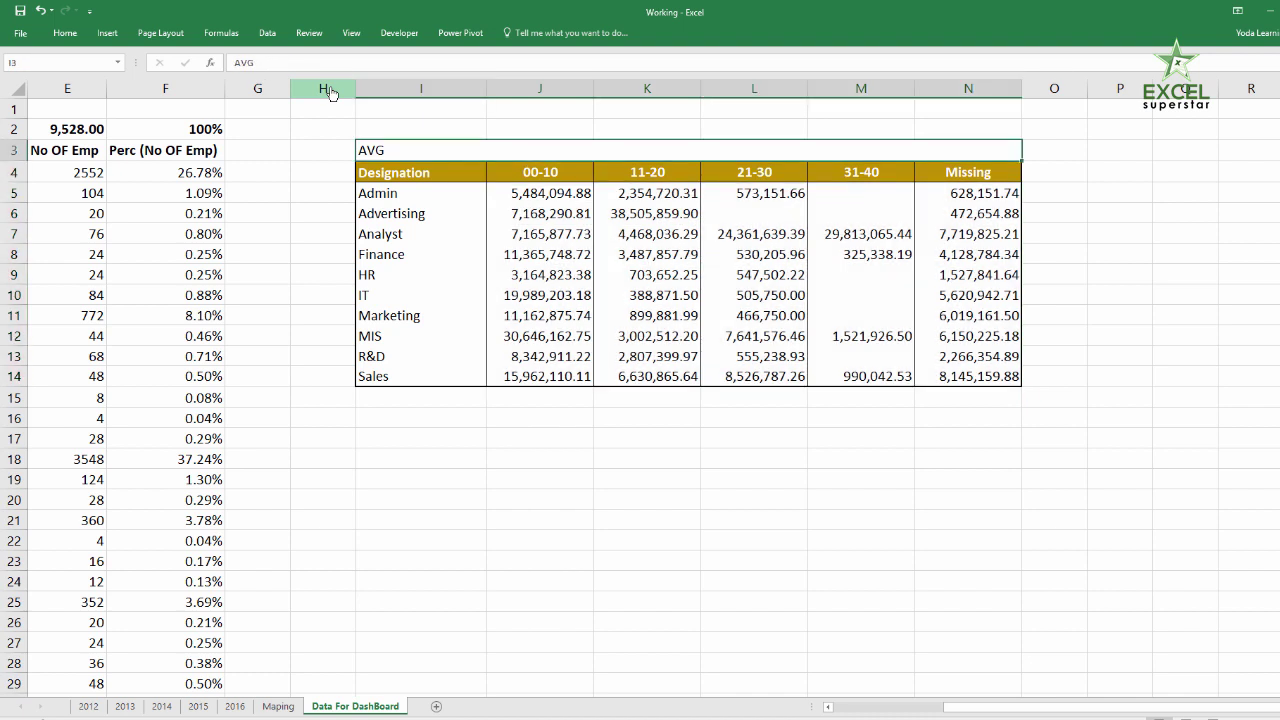